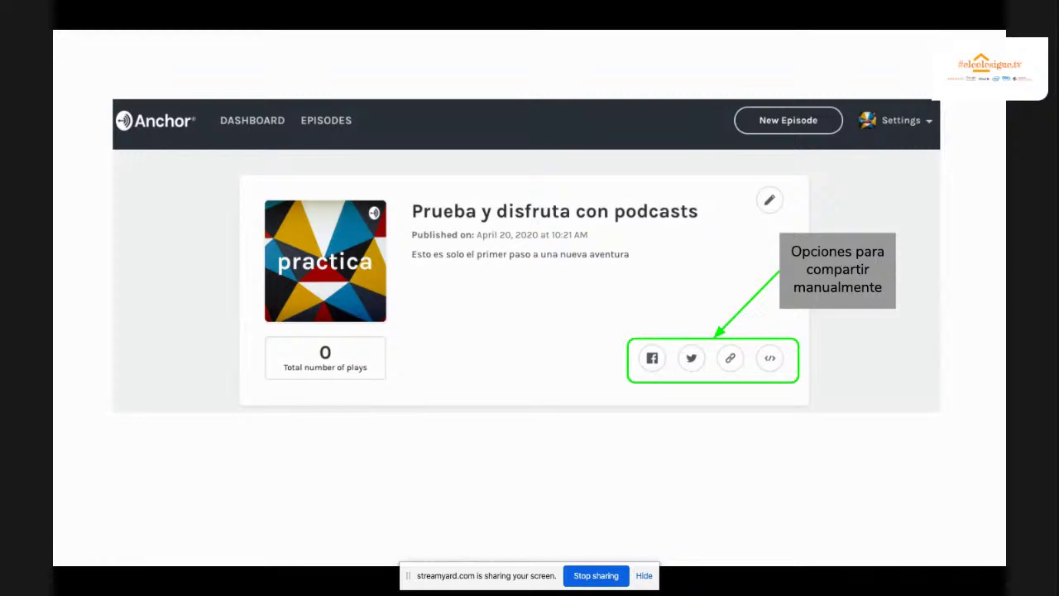
# Switch to the Chrome window with the Anchor login page and log in with the prefilled account details
pyautogui.hotkey('alt', 'Tab')
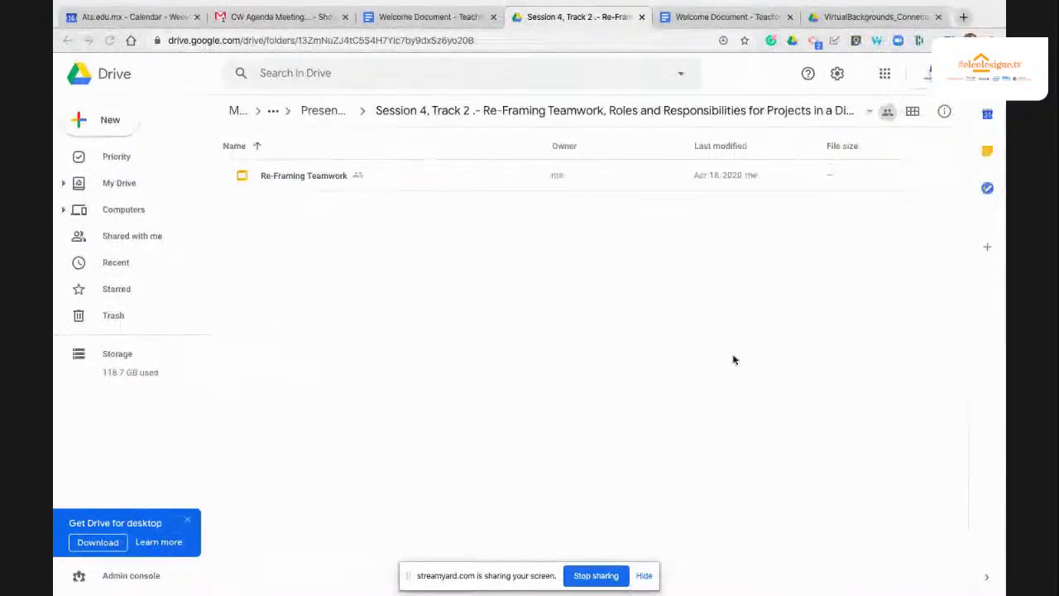
pyautogui.hotkey('alt', 'Tab')
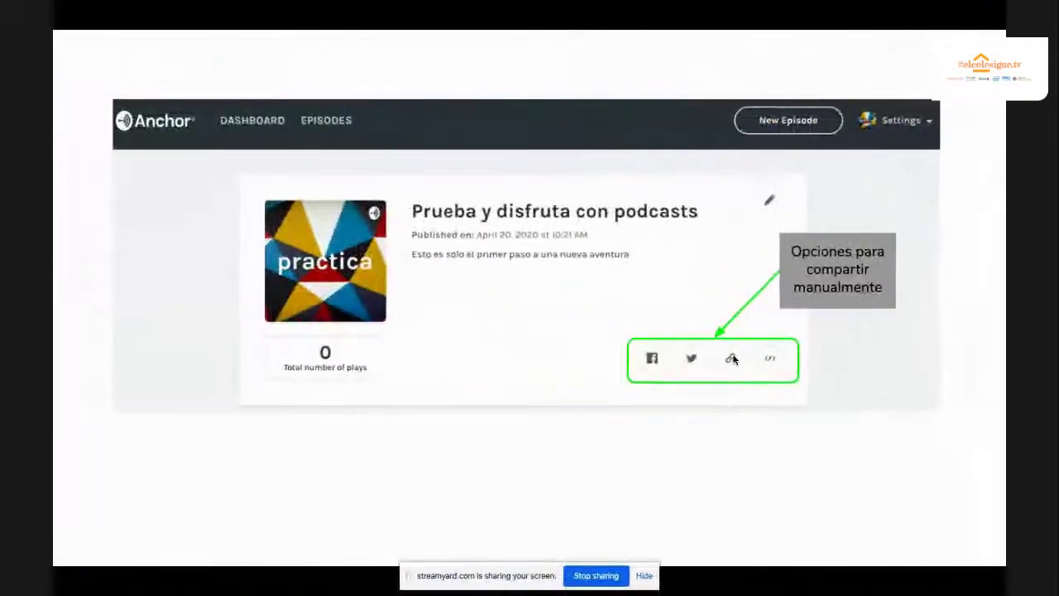
pyautogui.press('Right')
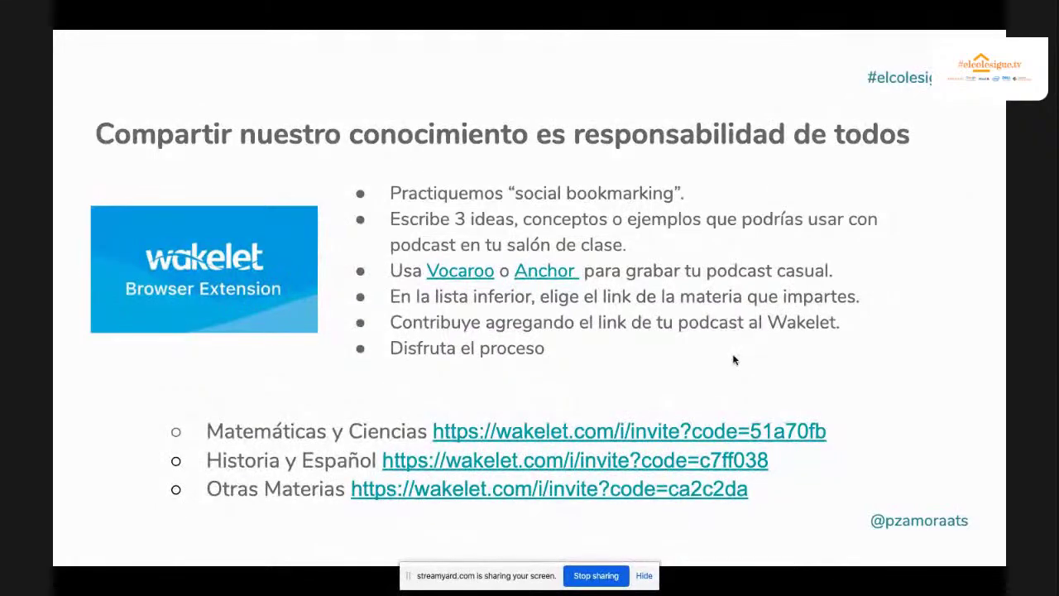
pyautogui.hotkey('alt', 'Tab')
pyautogui.hotkey('alt', 'Tab')
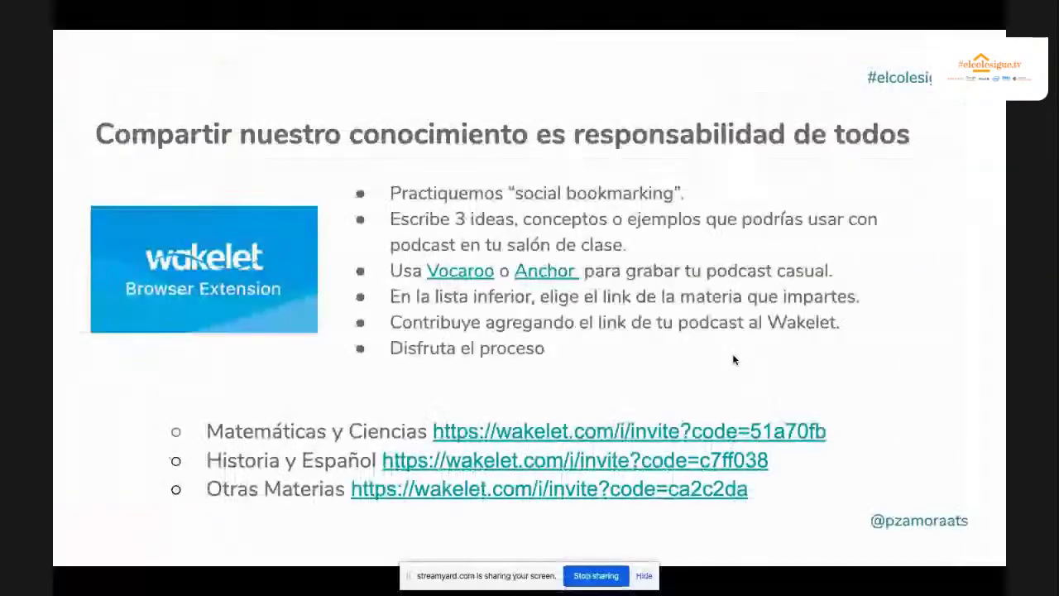
pyautogui.hotkey('alt', 'Tab')
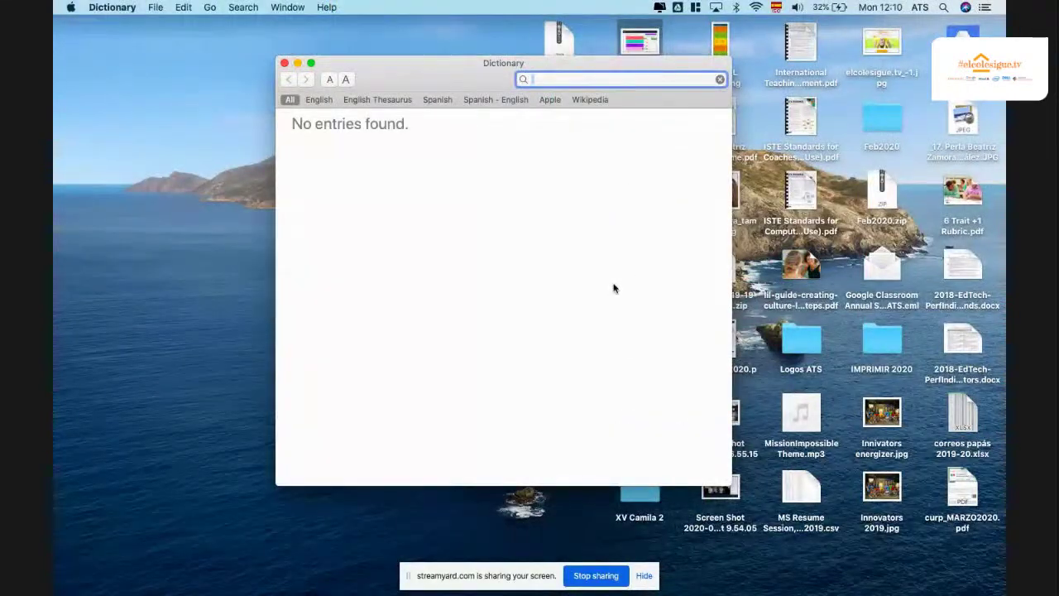
pyautogui.hotkey('alt', 'Tab')
pyautogui.hotkey('alt', 'Tab')
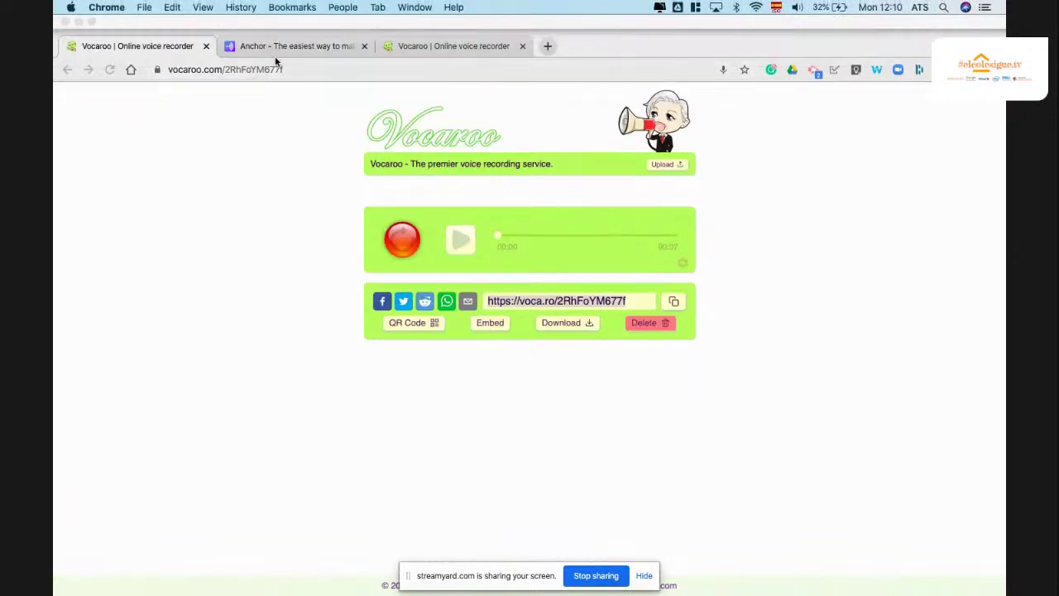
pyautogui.click(278, 47)
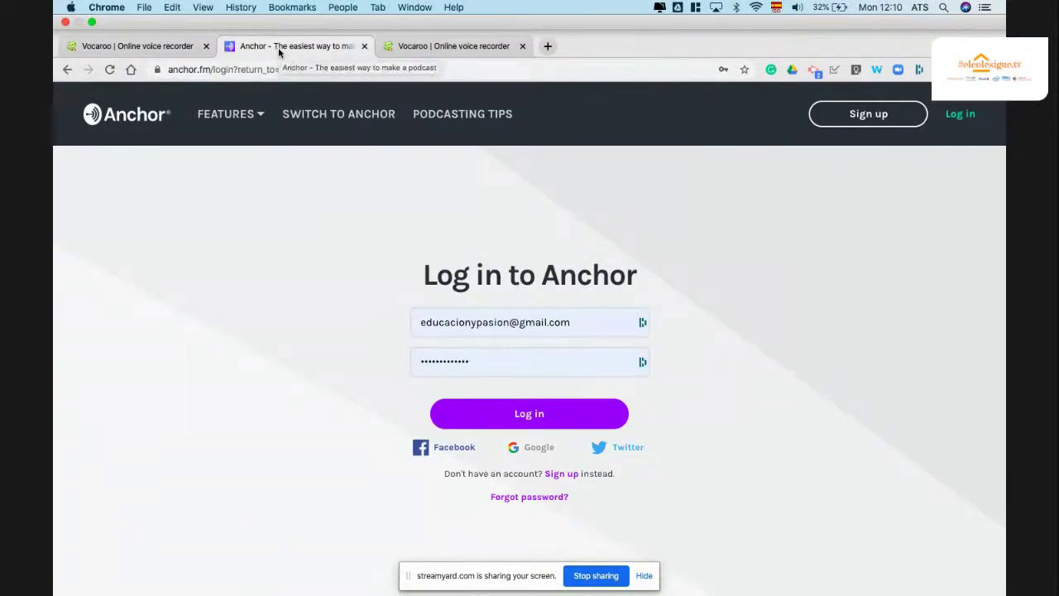
pyautogui.click(546, 406)
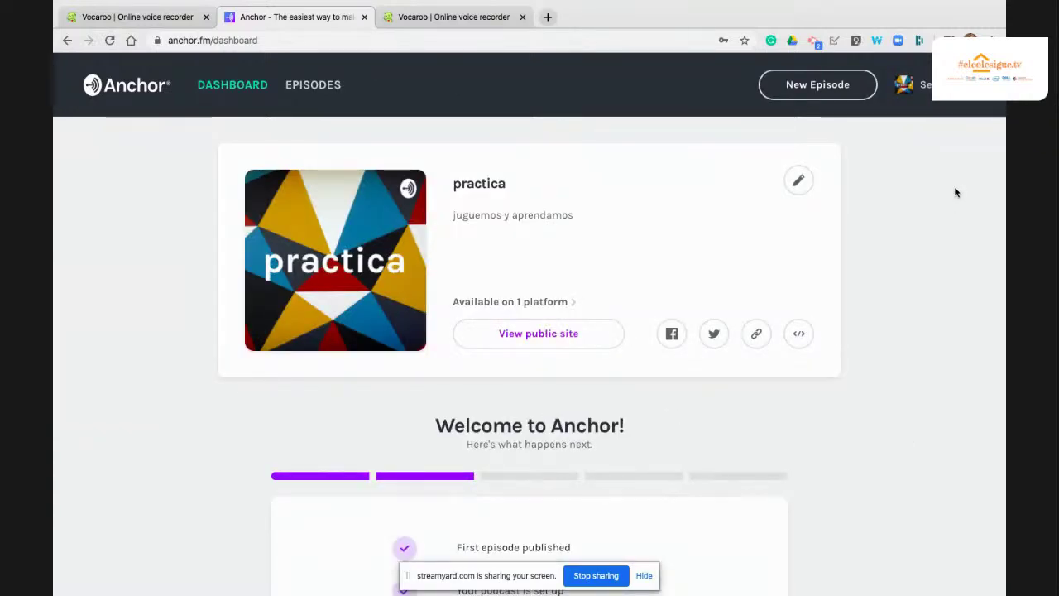
# Start a new episode and record a voice clip of about 26 seconds with the default internal microphone
pyautogui.click(834, 86)
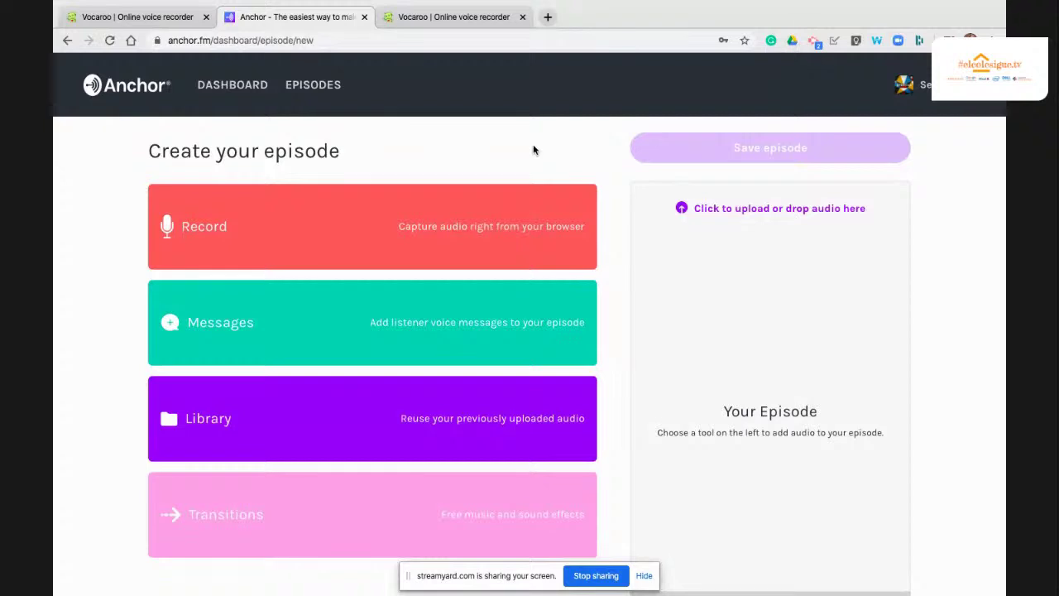
pyautogui.click(205, 235)
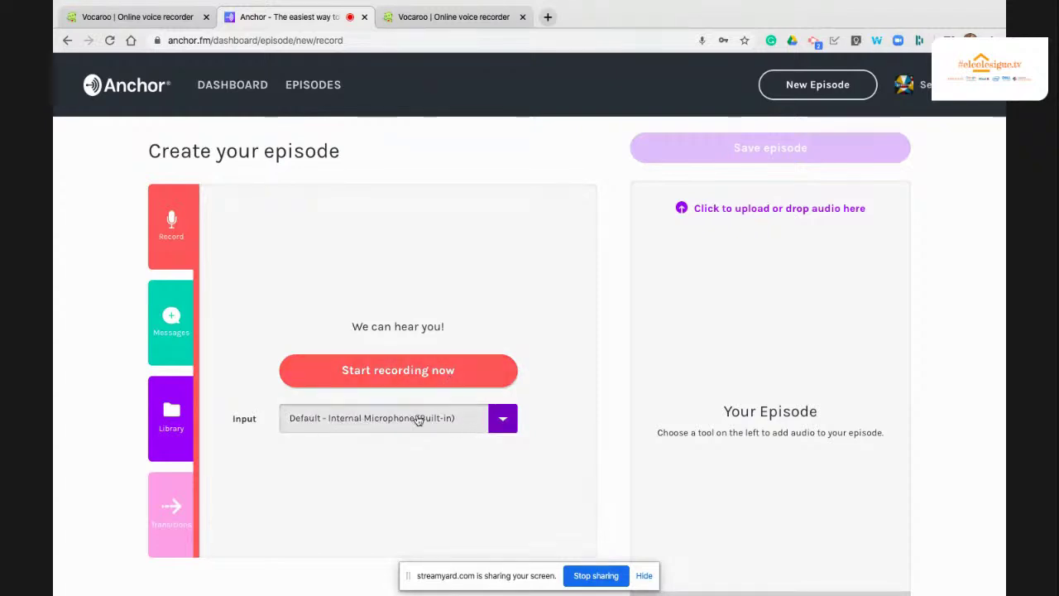
pyautogui.click(439, 374)
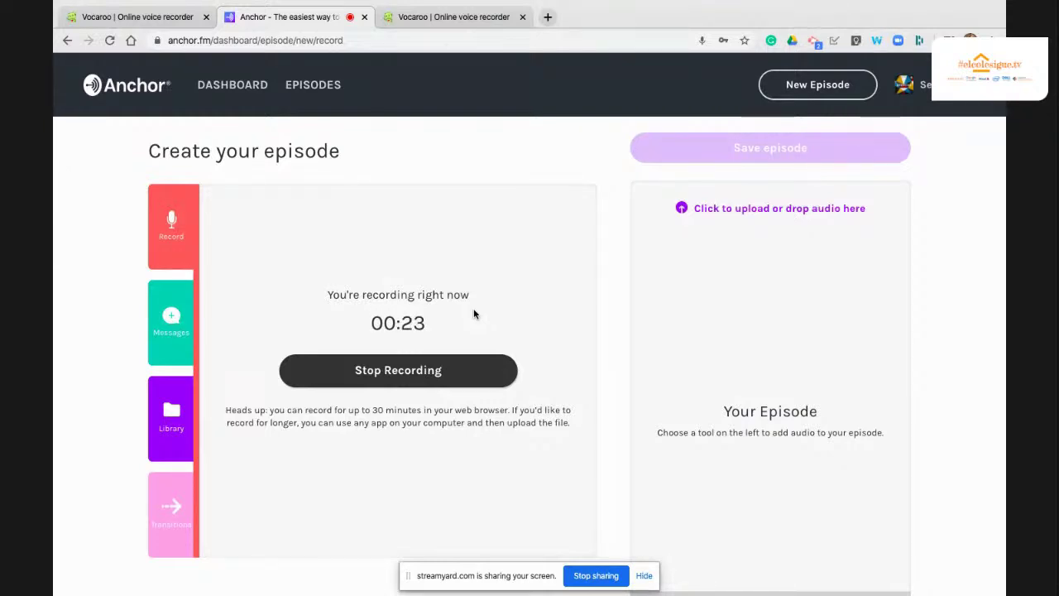
pyautogui.click(415, 372)
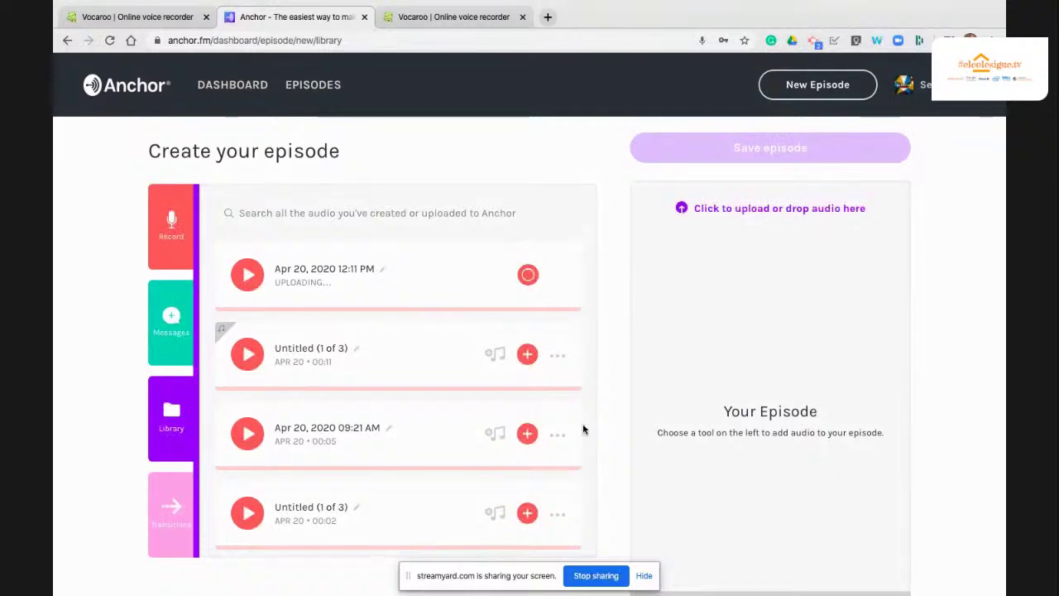
# Add the library clip "Apr 20, 2020 09:21 AM" to the episode and split it into three segments with two breakpoints near its start
pyautogui.click(528, 435)
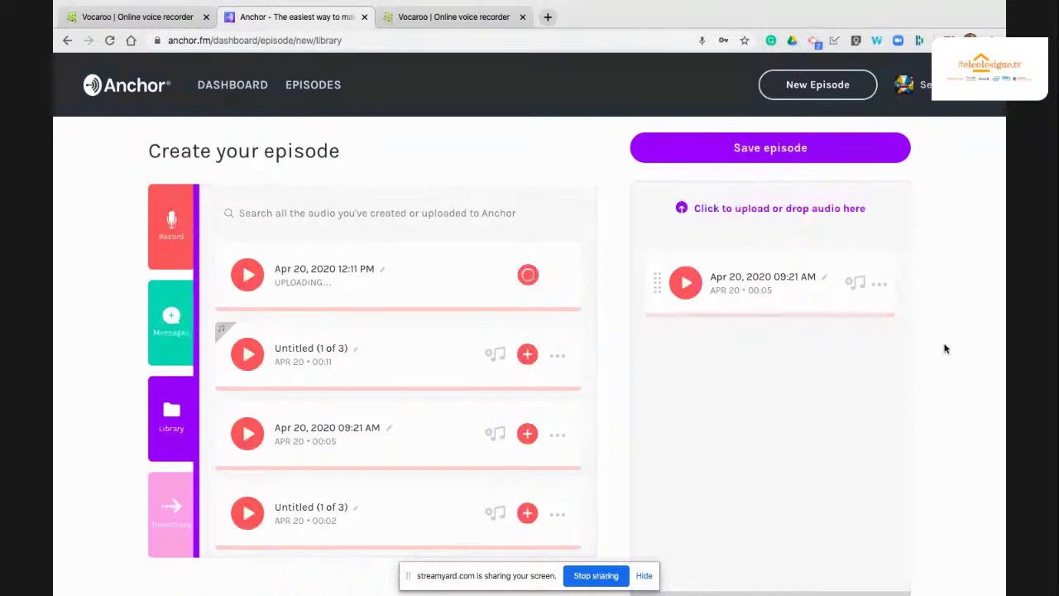
pyautogui.click(880, 291)
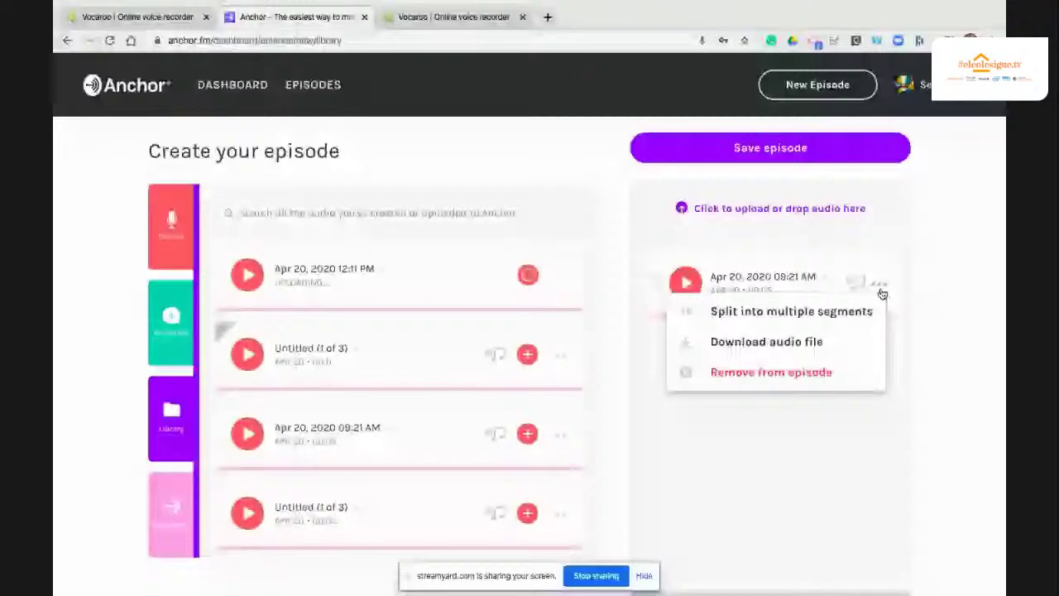
pyautogui.click(827, 310)
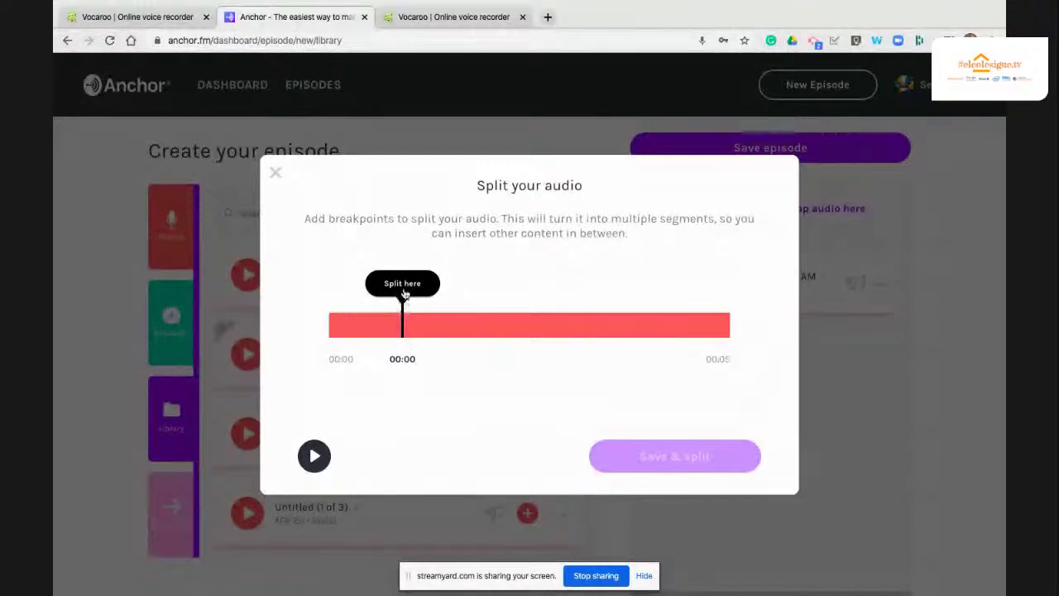
pyautogui.click(403, 290)
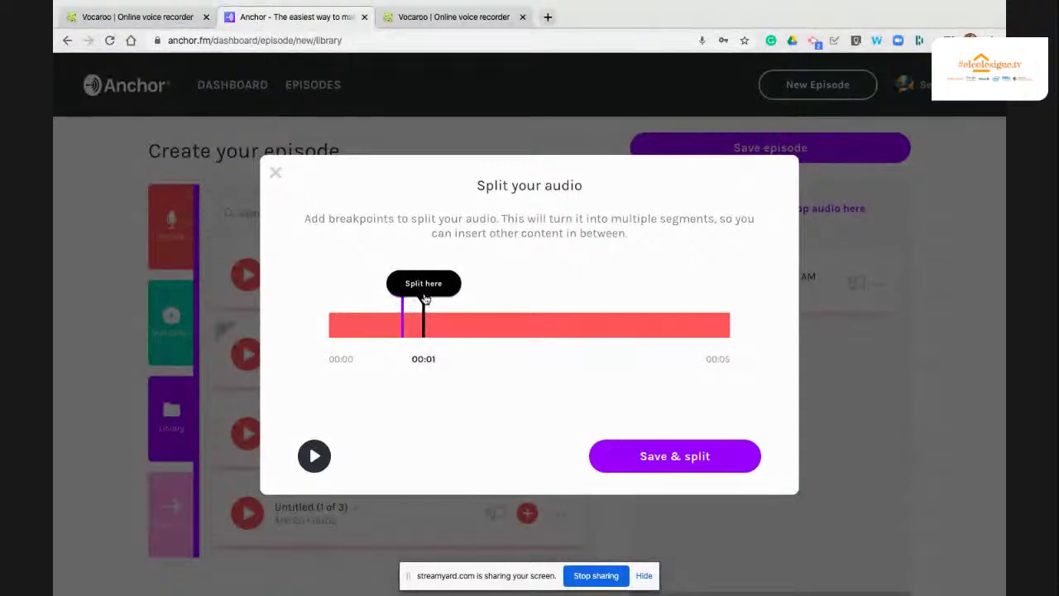
pyautogui.click(424, 298)
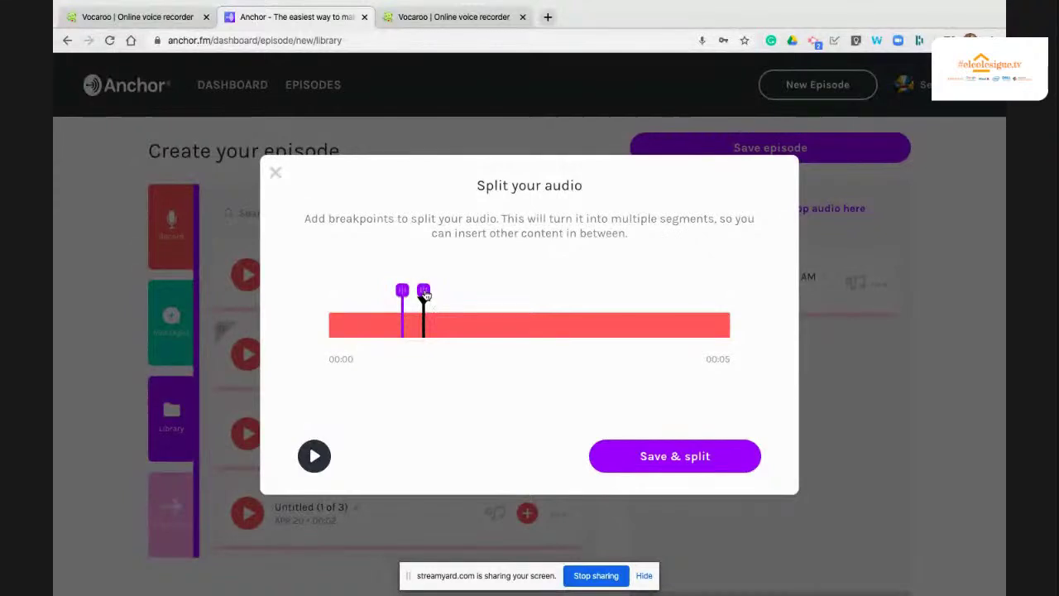
pyautogui.click(659, 457)
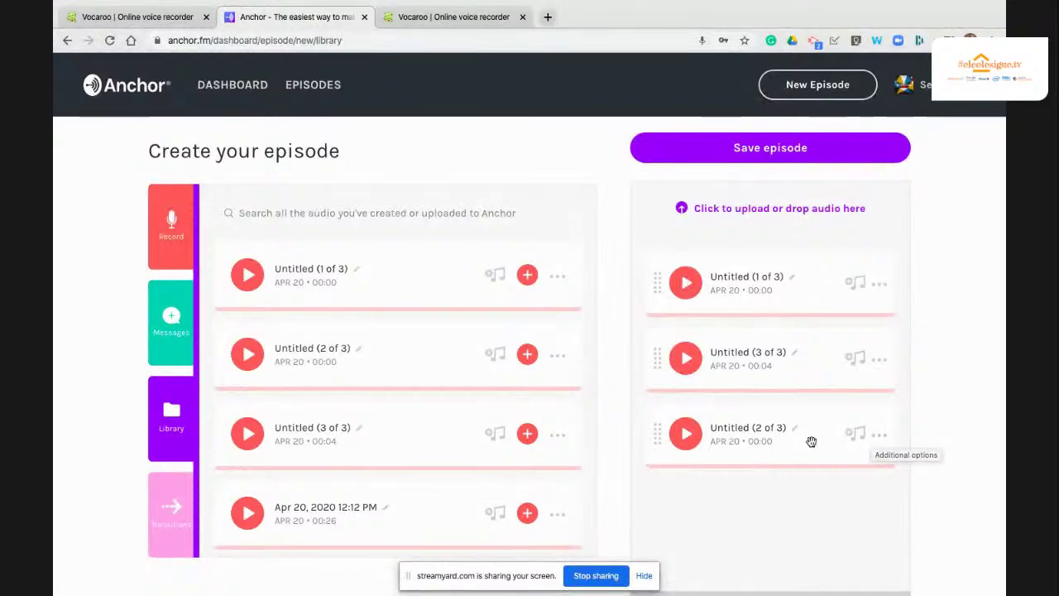
# Move the segment "Untitled (2 of 3)" above "Untitled (3 of 3)" in the episode and remove it from the episode
pyautogui.moveTo(659, 436); pyautogui.dragTo(662, 439)
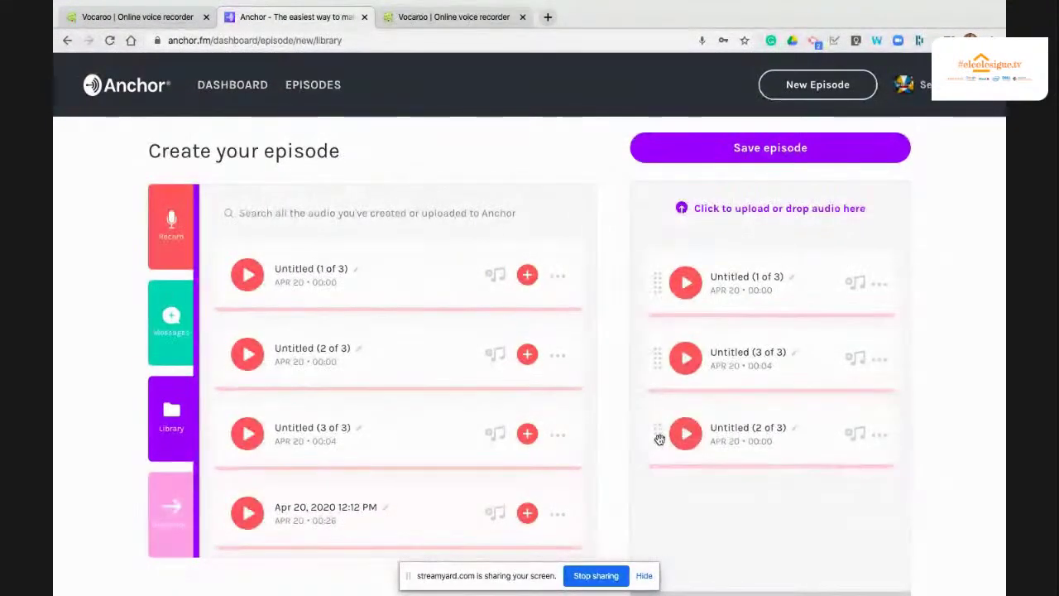
pyautogui.click(676, 441)
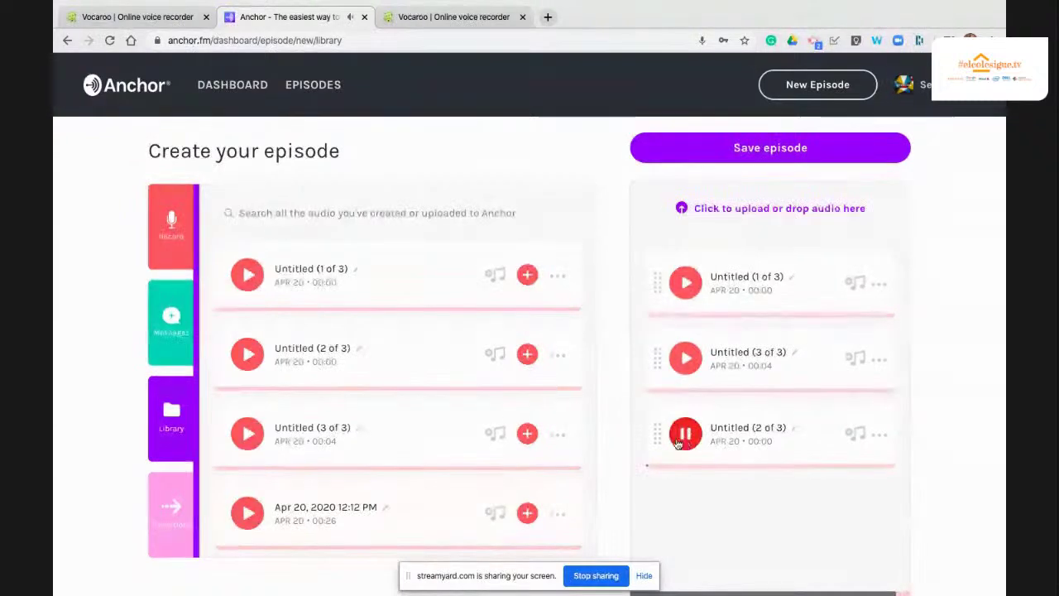
pyautogui.moveTo(657, 437); pyautogui.dragTo(656, 346)
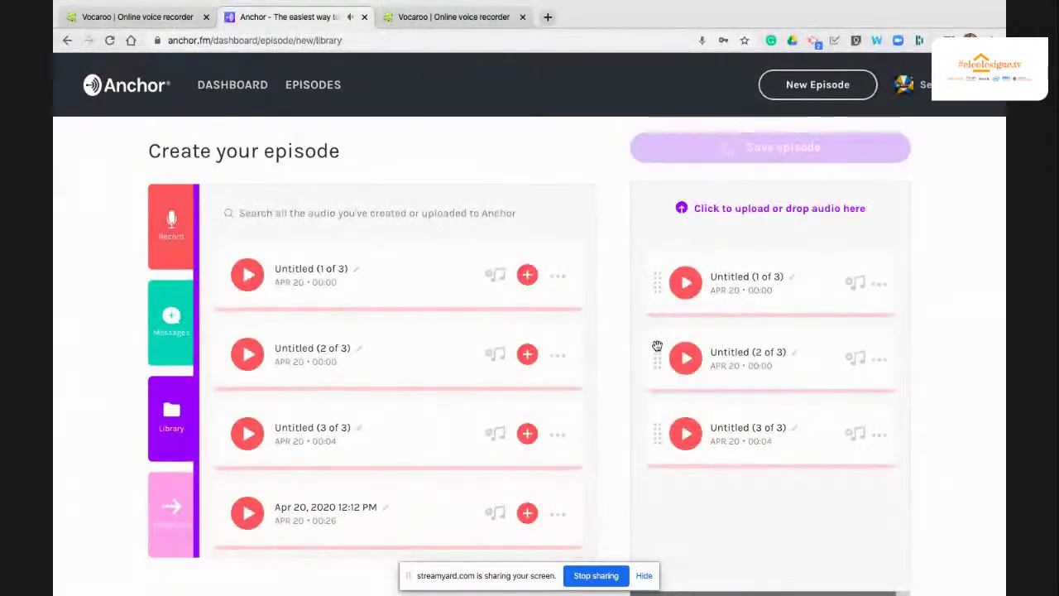
pyautogui.click(878, 362)
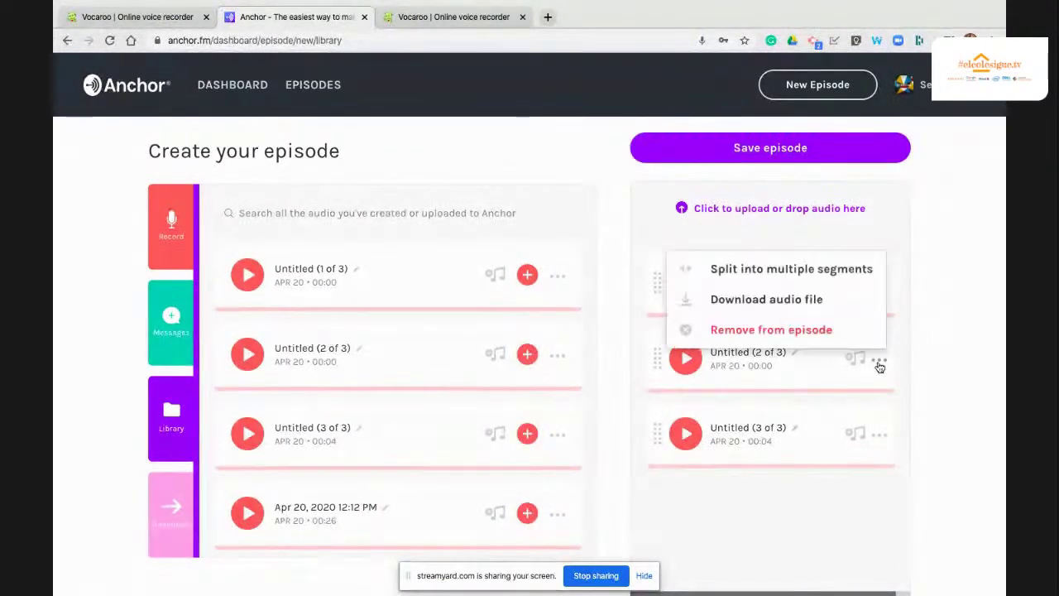
pyautogui.click(784, 331)
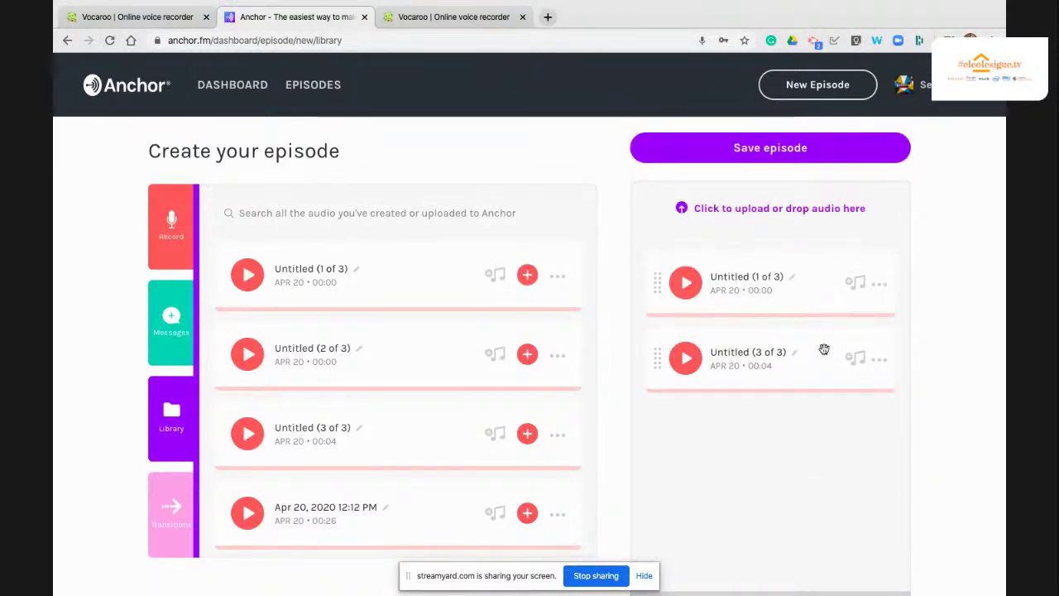
# Apply the background track "Dirtbike Lovers" from the Alegría category to "Untitled (3 of 3)", previewing "Faster Faster Brighter" as well
pyautogui.click(849, 364)
pyautogui.click(377, 260)
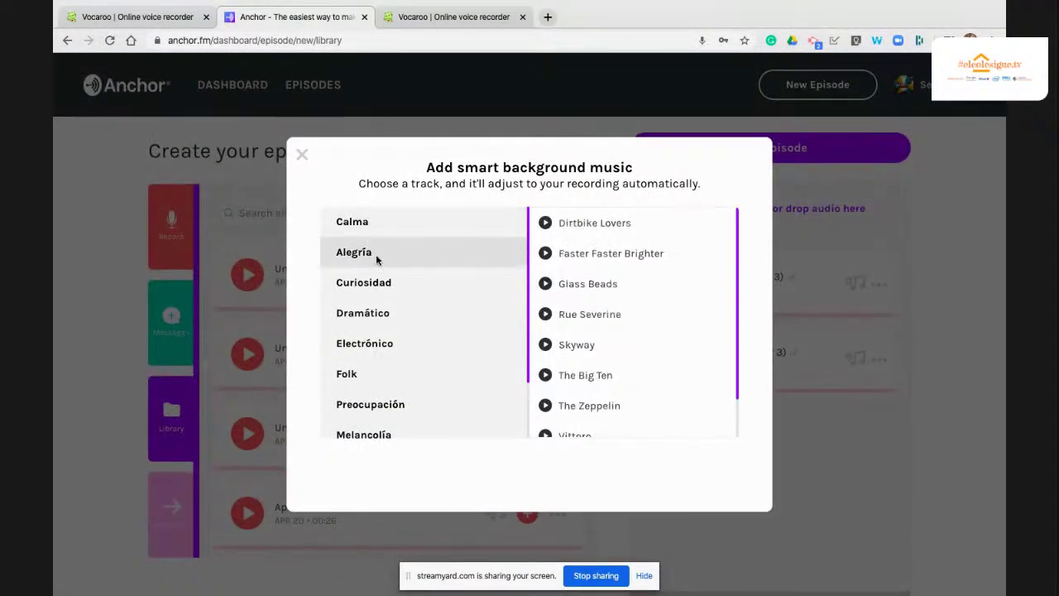
pyautogui.click(563, 224)
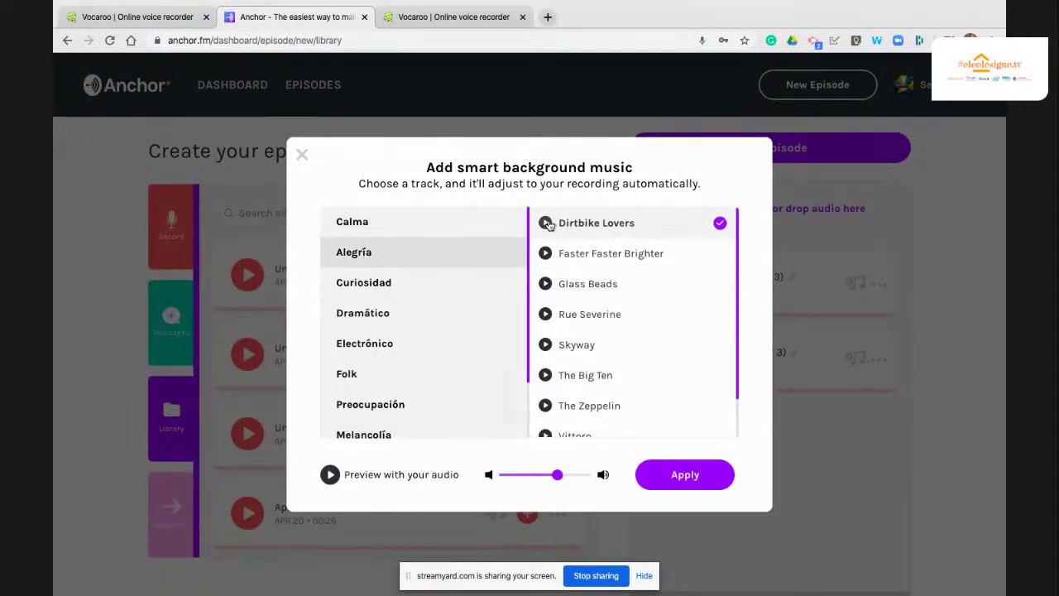
pyautogui.click(545, 254)
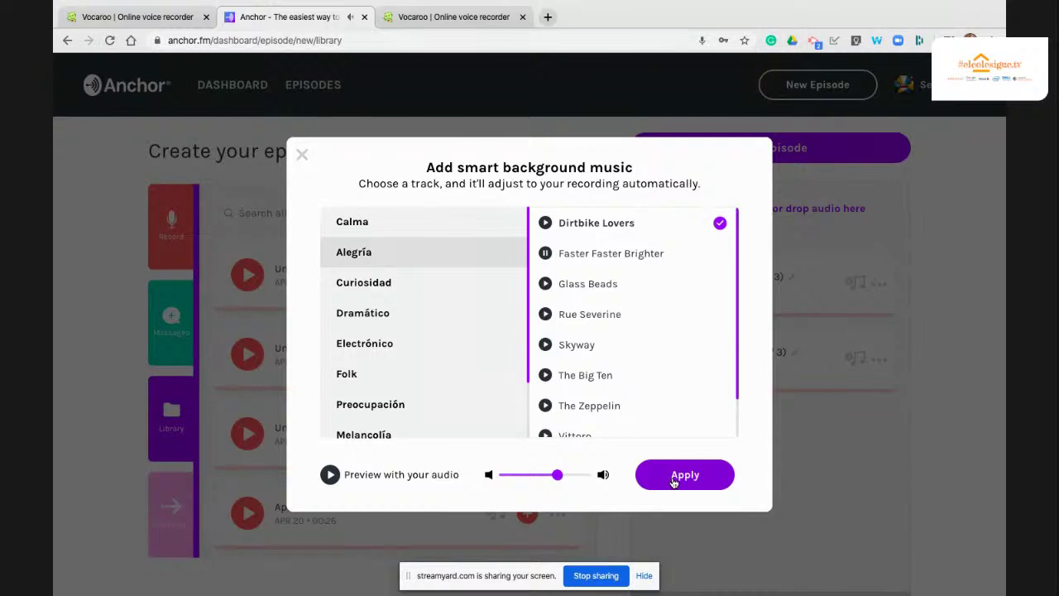
pyautogui.click(672, 479)
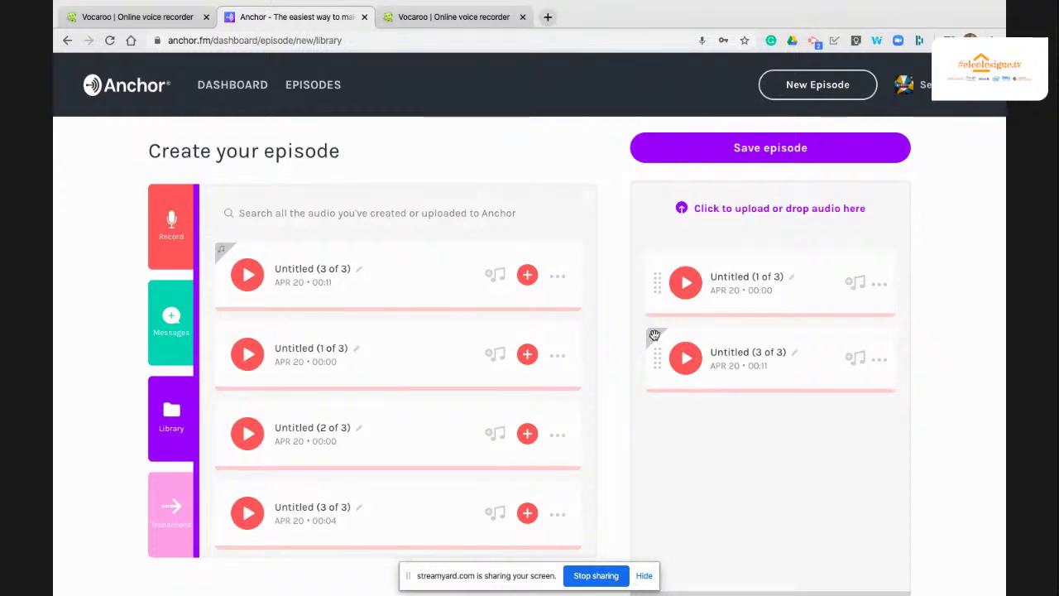
# Upload MissionImpossibleTheme.mp3 from the Desktop to the episode and open the list of available transitions
pyautogui.click(765, 213)
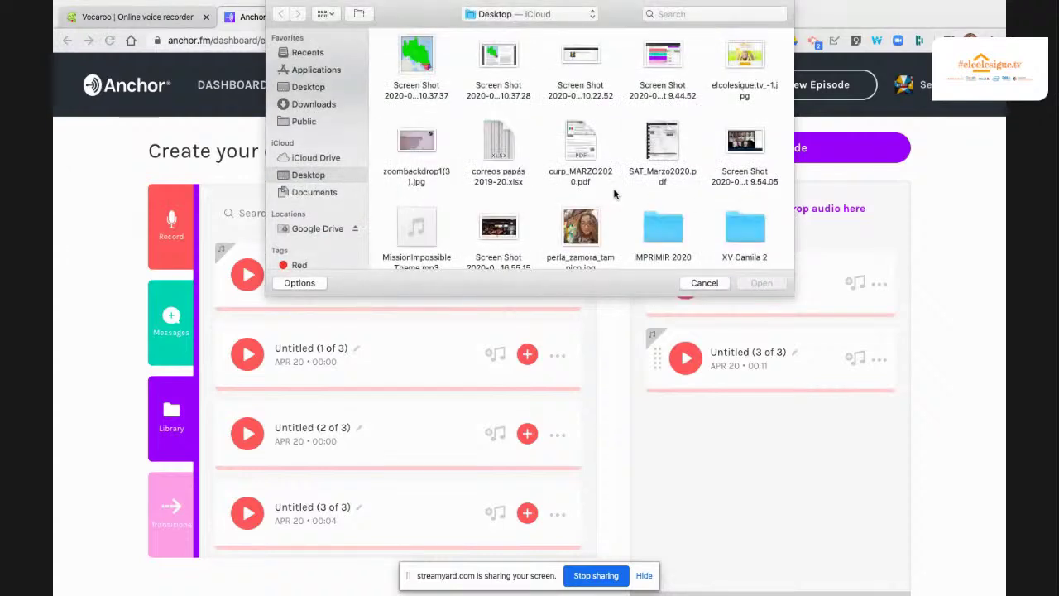
pyautogui.click(414, 228)
pyautogui.click(760, 284)
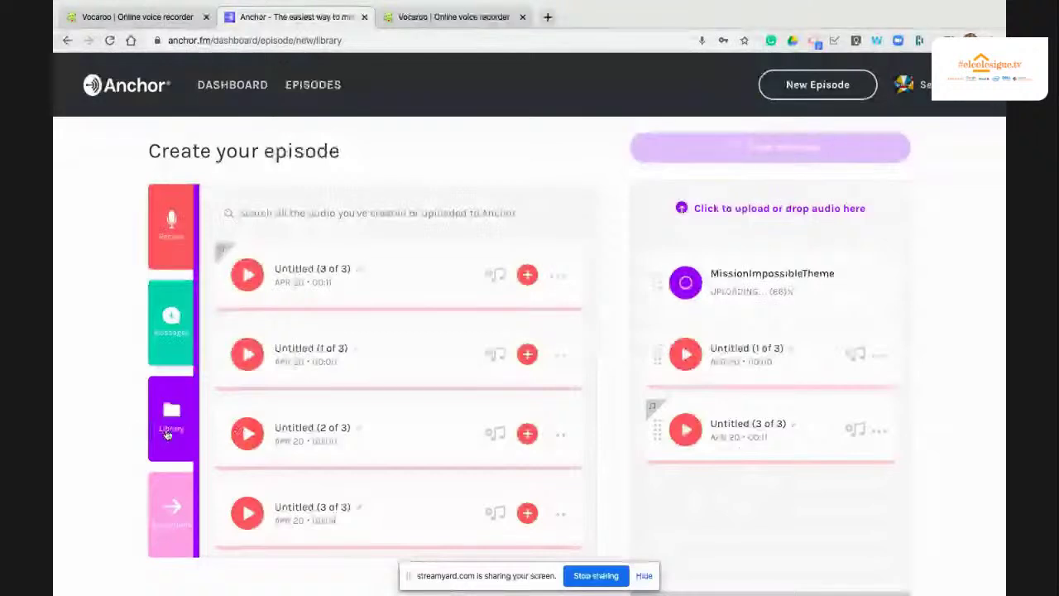
pyautogui.moveTo(166, 434)
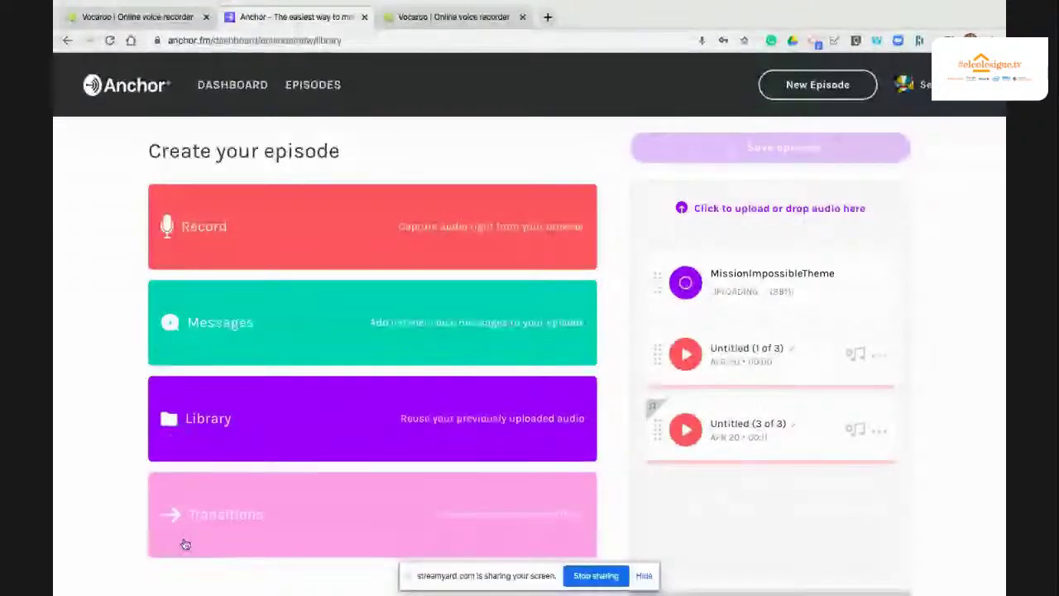
pyautogui.click(177, 523)
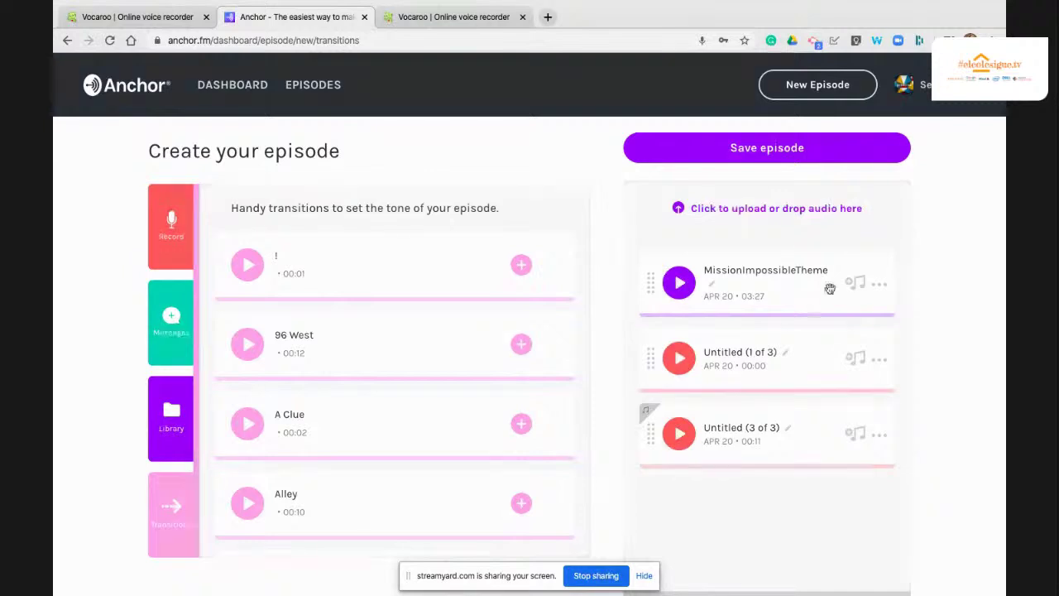
# Save the assembled episode and fill in its options with the title "Ejemplo" and the description "Descrip"
pyautogui.click(769, 154)
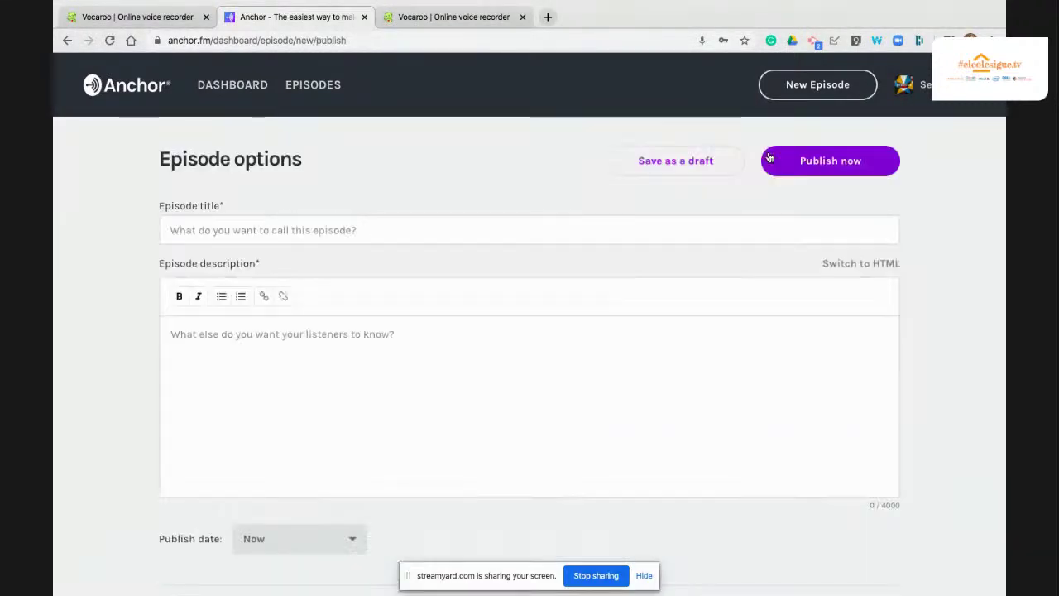
pyautogui.click(418, 233)
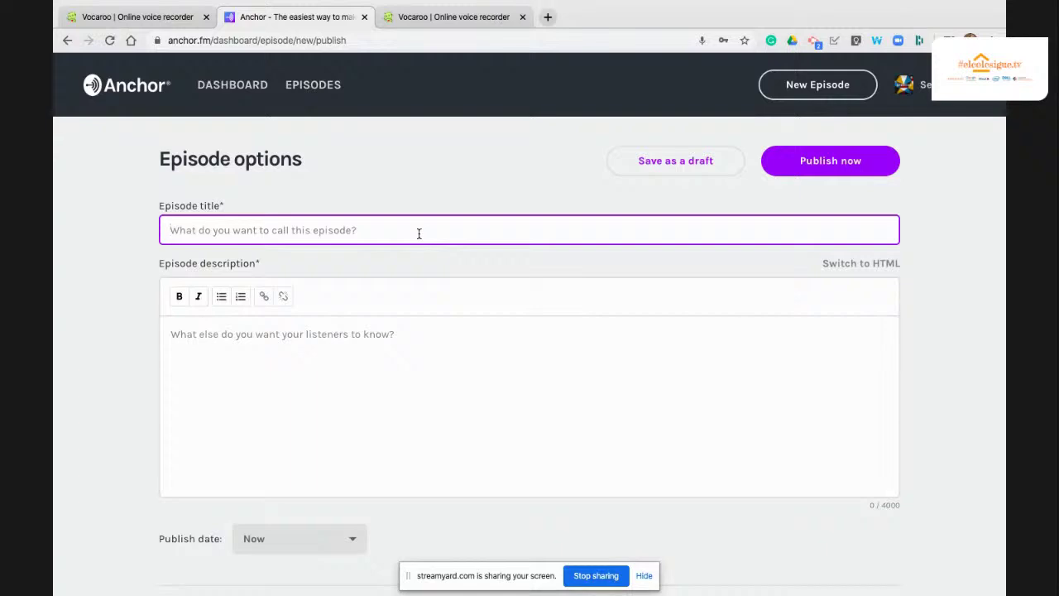
pyautogui.write('Ejemplo')
pyautogui.click(354, 335)
pyautogui.write('Descrip')
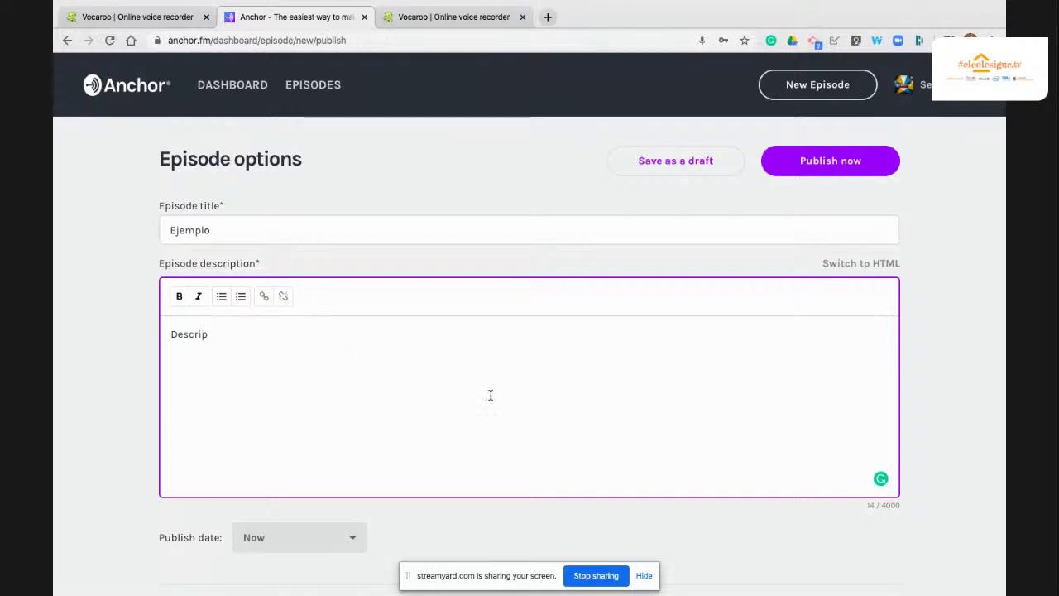
pyautogui.scroll(-1, 569, 420)
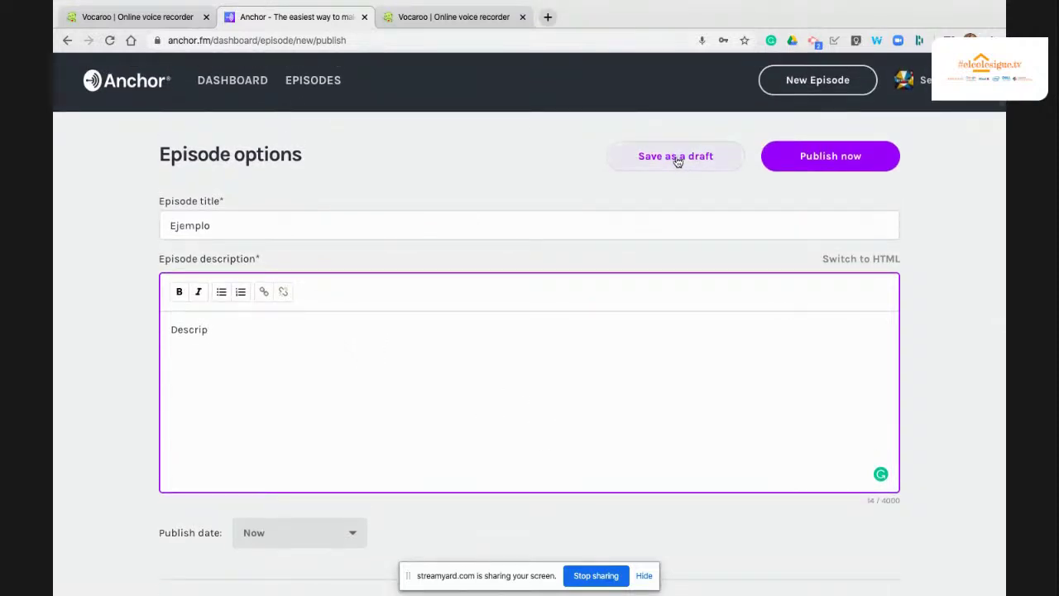
# Save the episode "Ejemplo" as a draft, then reopen its options and publish it immediately
pyautogui.click(672, 160)
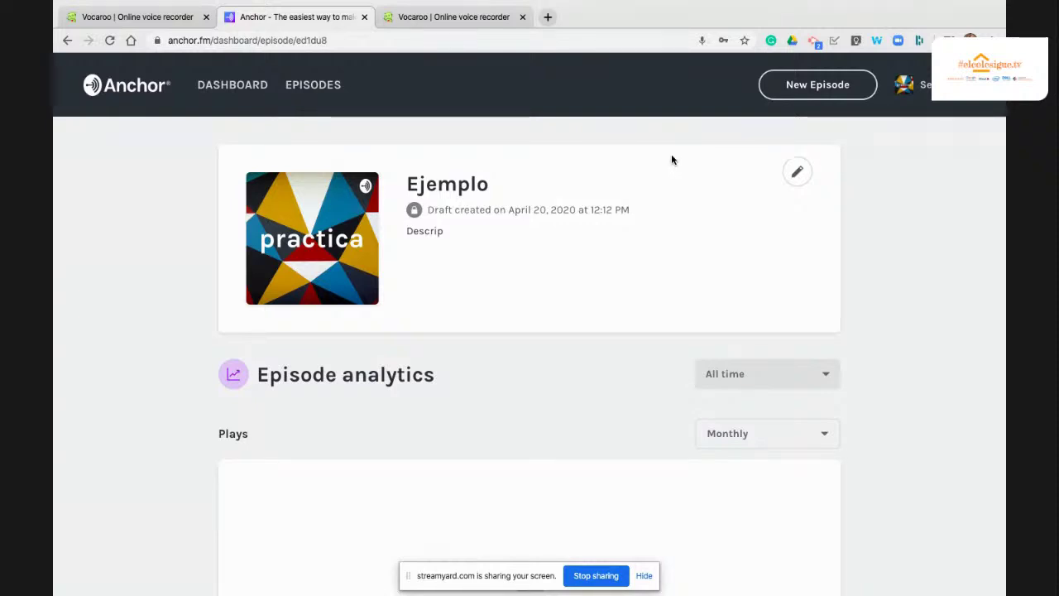
pyautogui.click(799, 177)
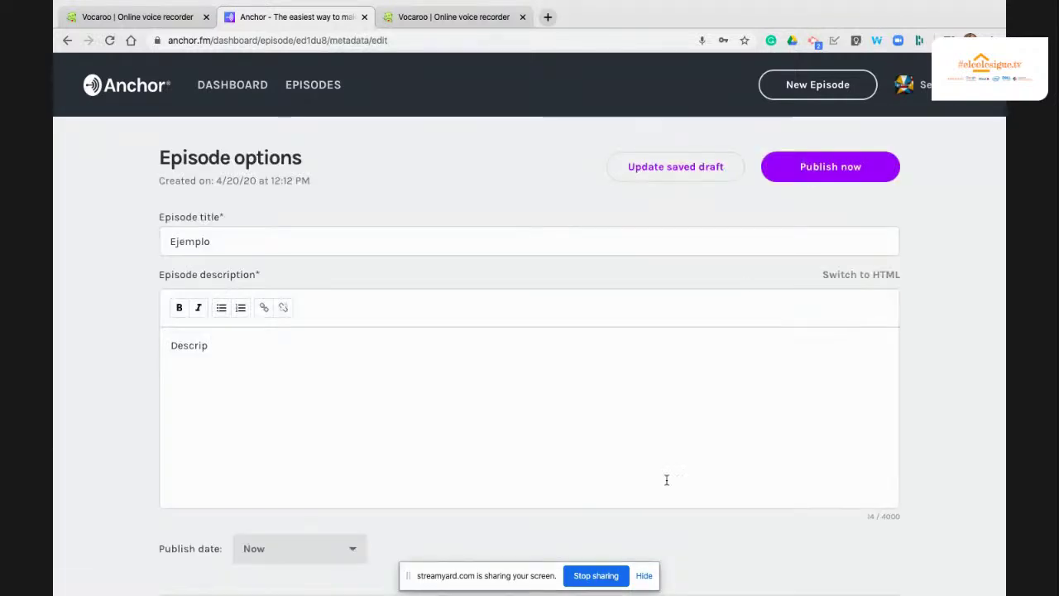
pyautogui.scroll(-6, 667, 479)
pyautogui.scroll(6, 667, 482)
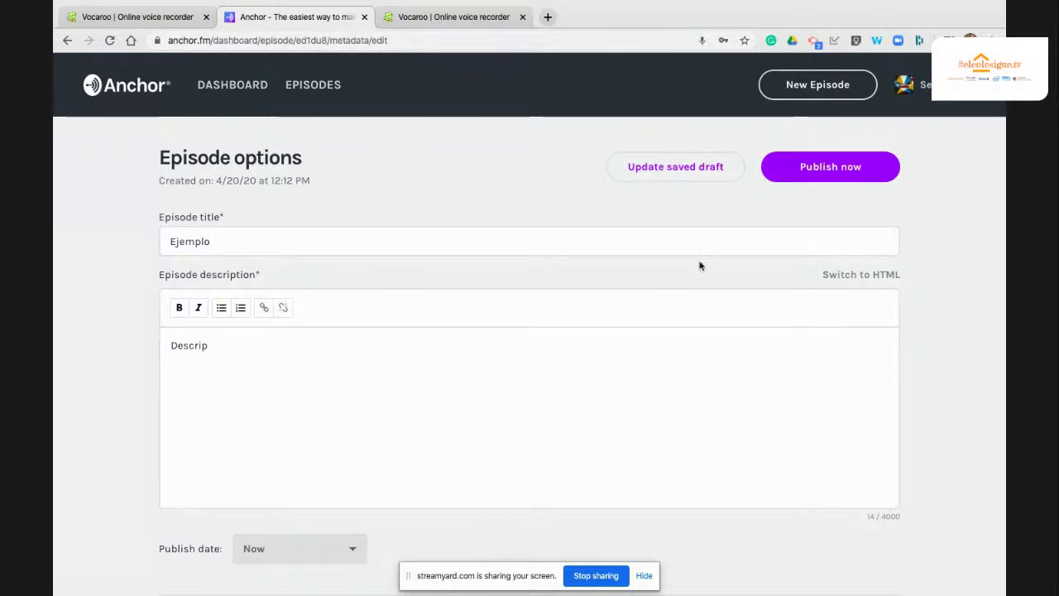
pyautogui.click(840, 172)
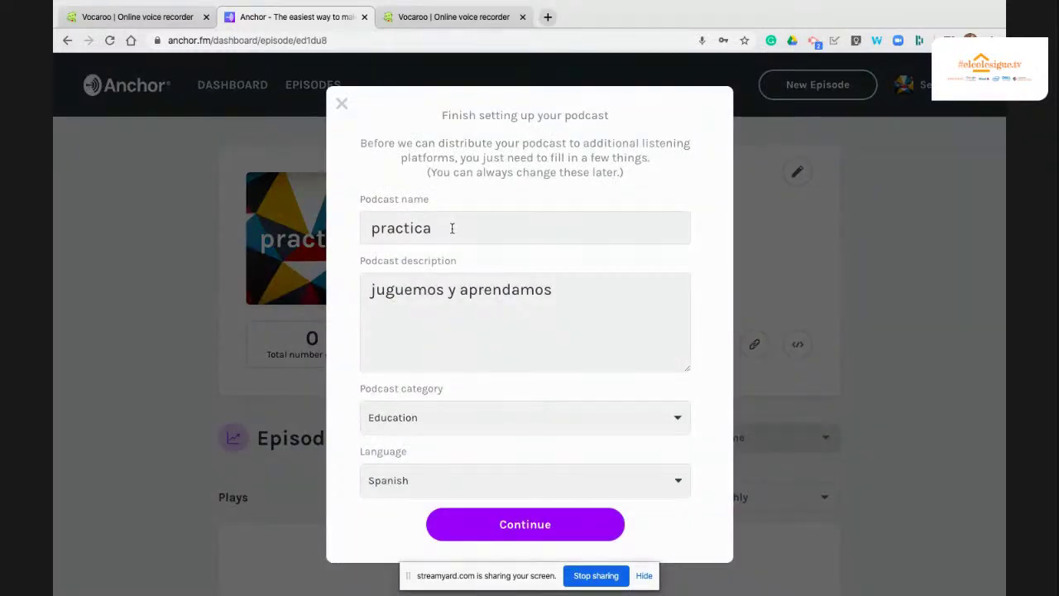
# Finish the podcast setup with the name "practica2" and the description "juguemos y aprendamos todos", and continue
pyautogui.click(471, 227)
pyautogui.write('2')
pyautogui.click(560, 293)
pyautogui.write('todos')
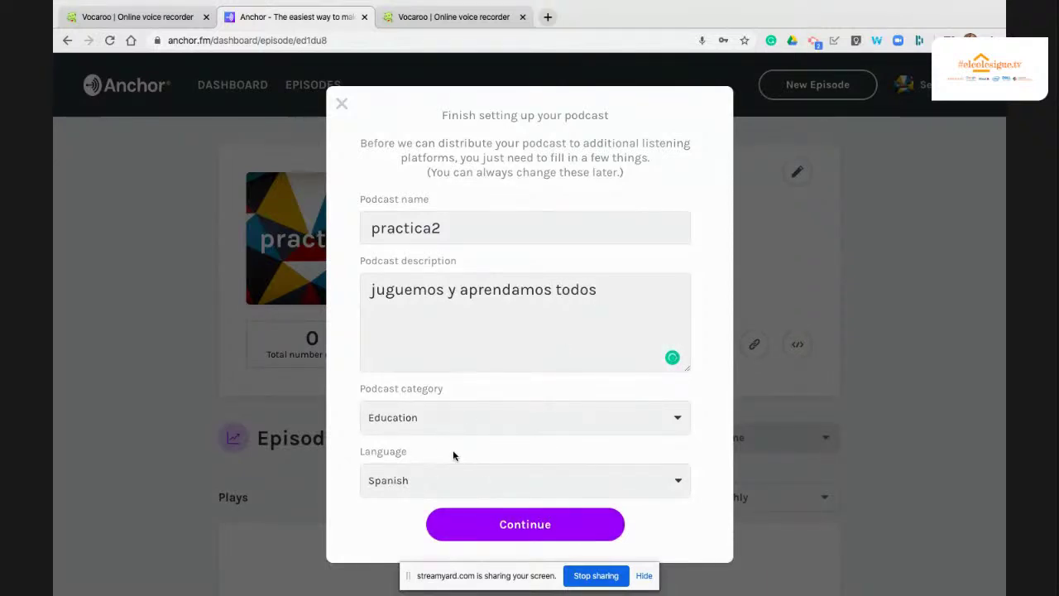
pyautogui.click(547, 528)
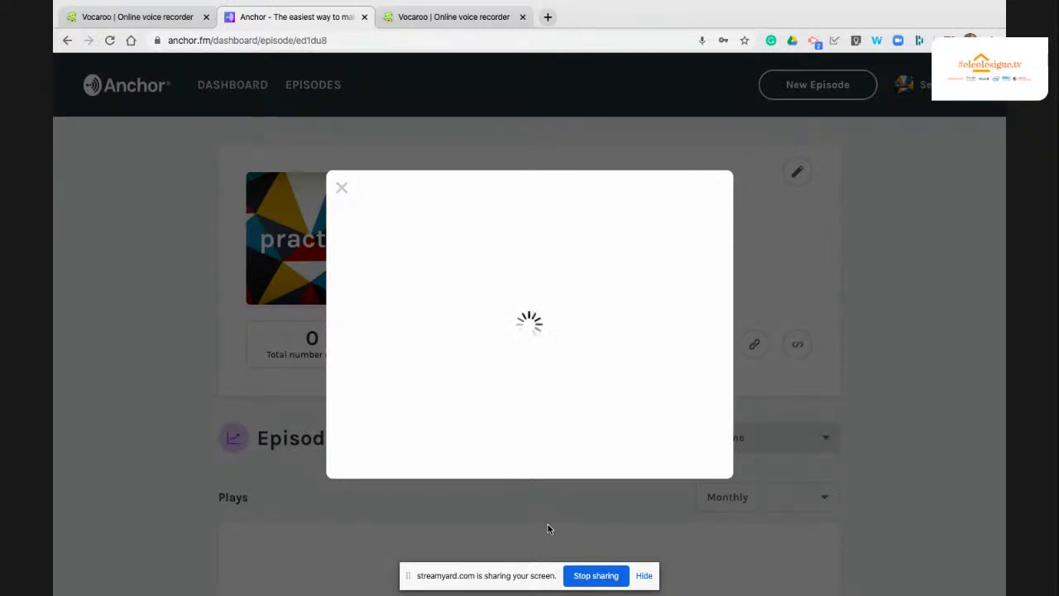
# Switch to the slide presentation and review slide 11 on manual sharing options and slide 12 on sharing podcasts through Wakelet
pyautogui.hotkey('alt', 'Tab')
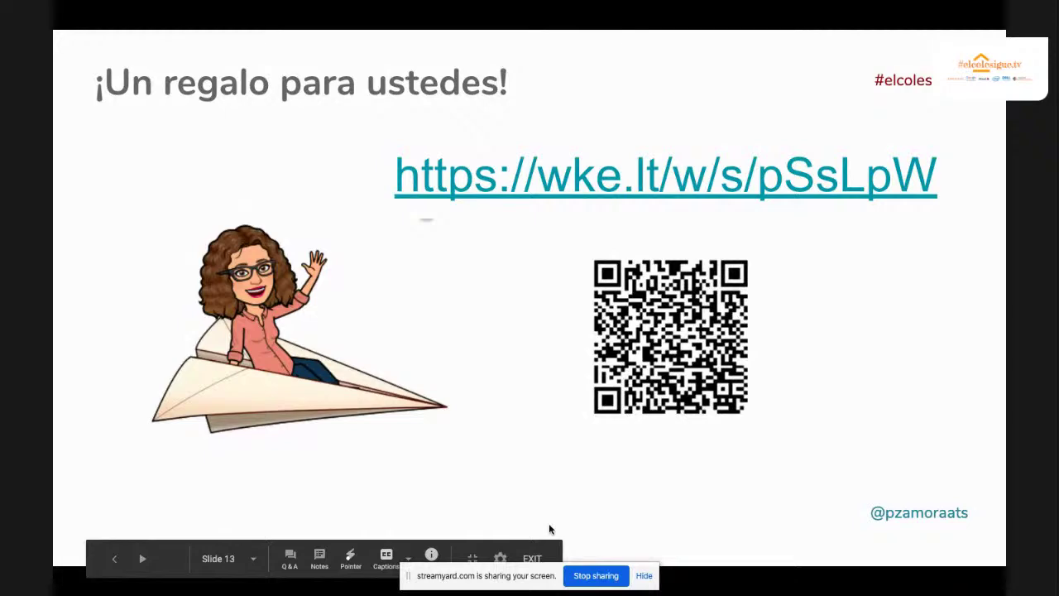
pyautogui.click(114, 560)
pyautogui.click(114, 561)
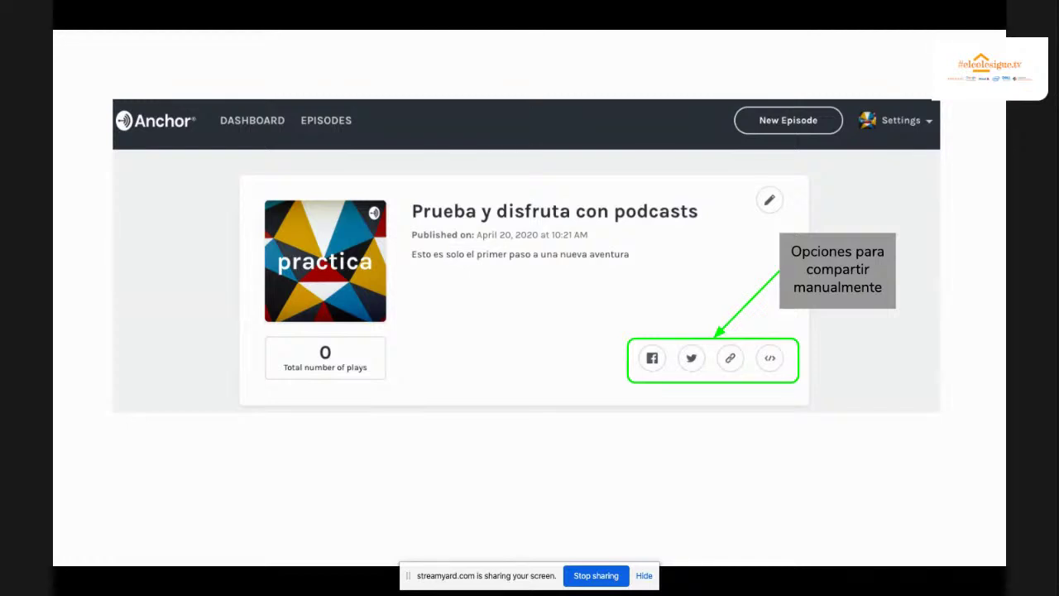
pyautogui.moveTo(213, 497)
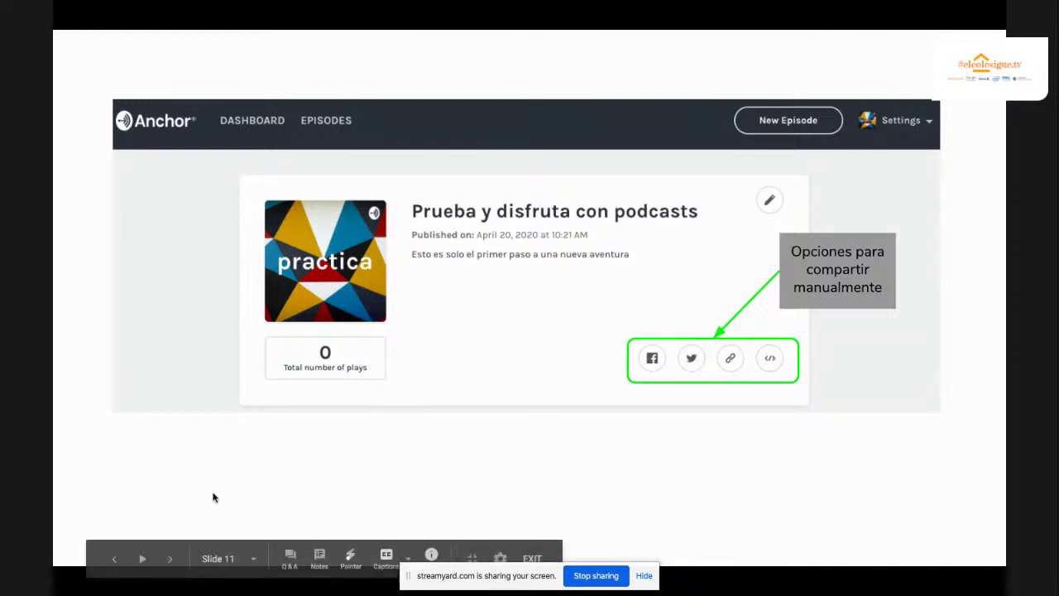
pyautogui.click(171, 560)
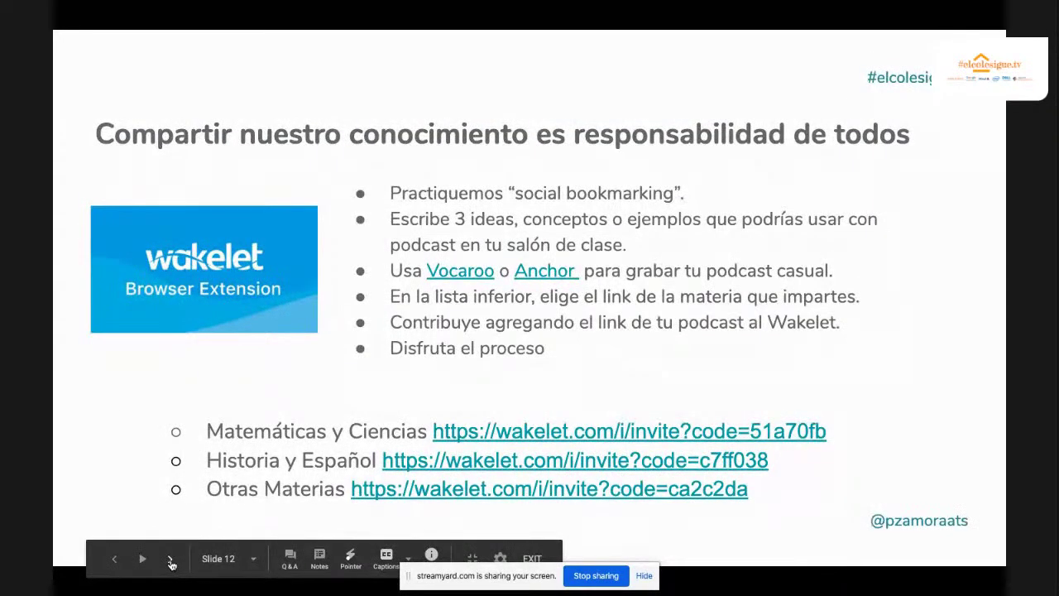